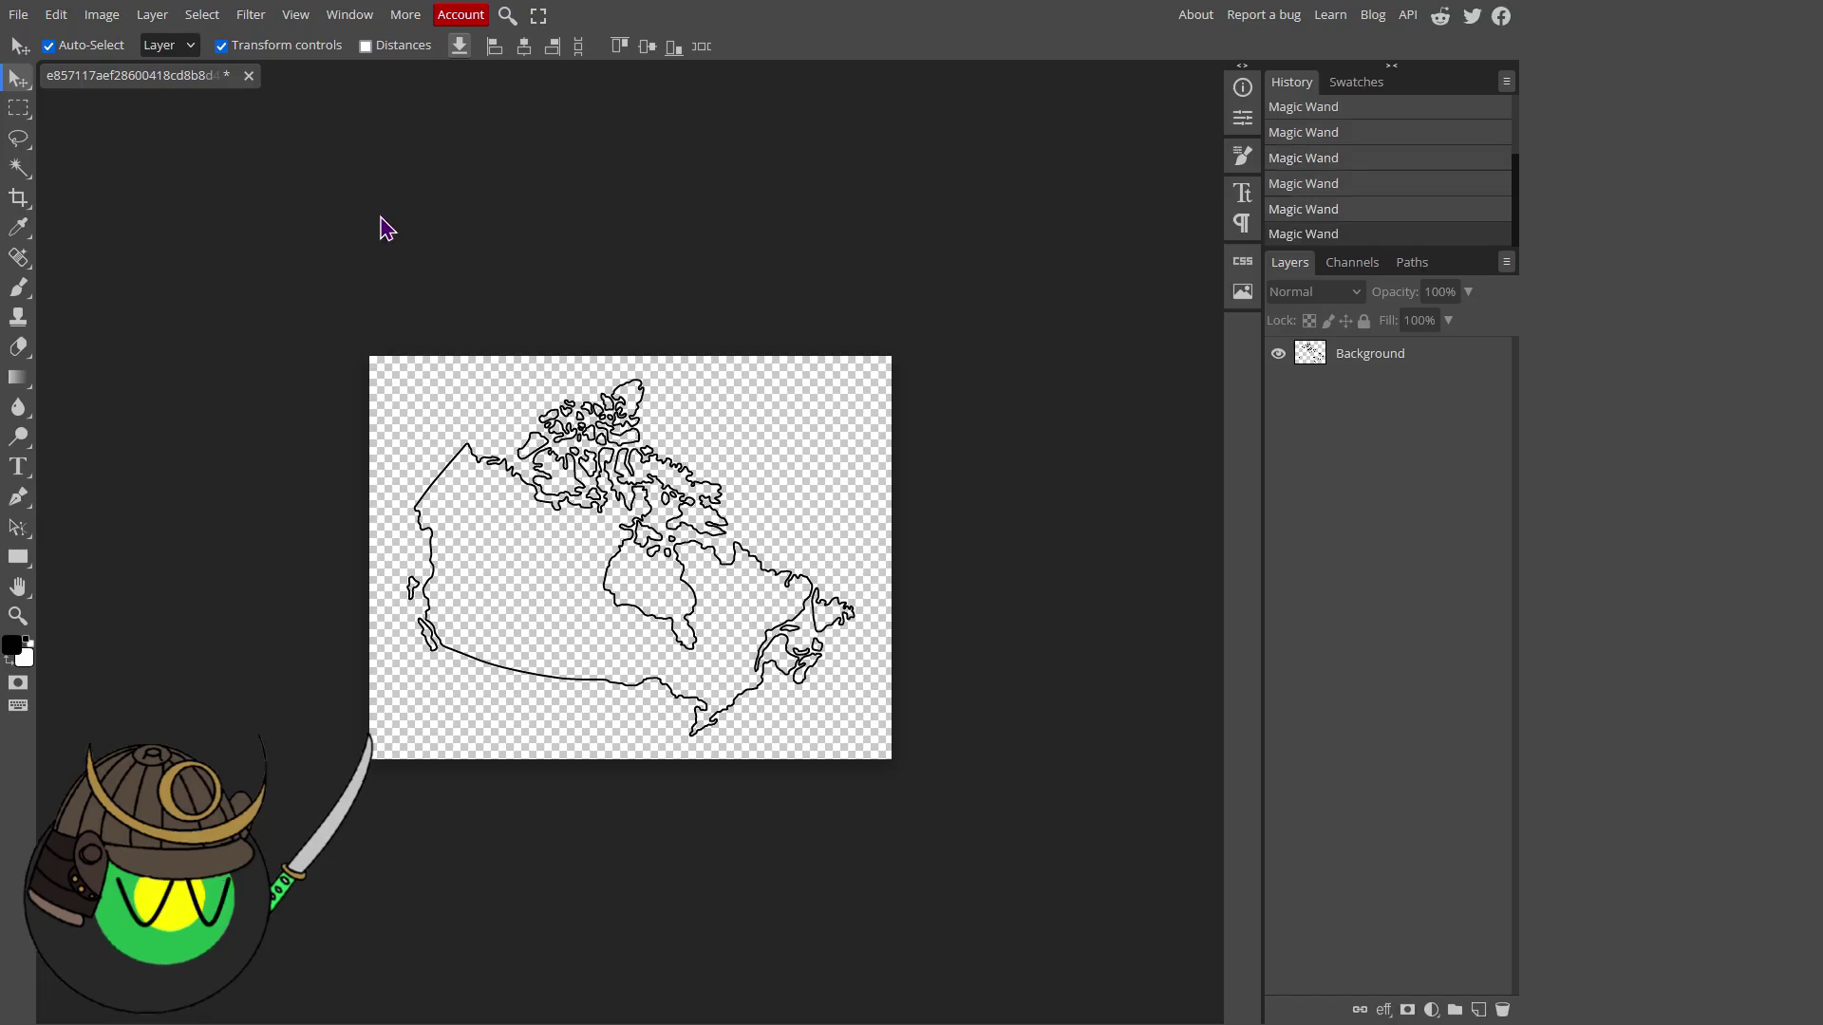
Select the Background map layer and magic-wand a contiguous area inside the Canada outline
{"action": "left_click", "coordinate": [1388, 359]}
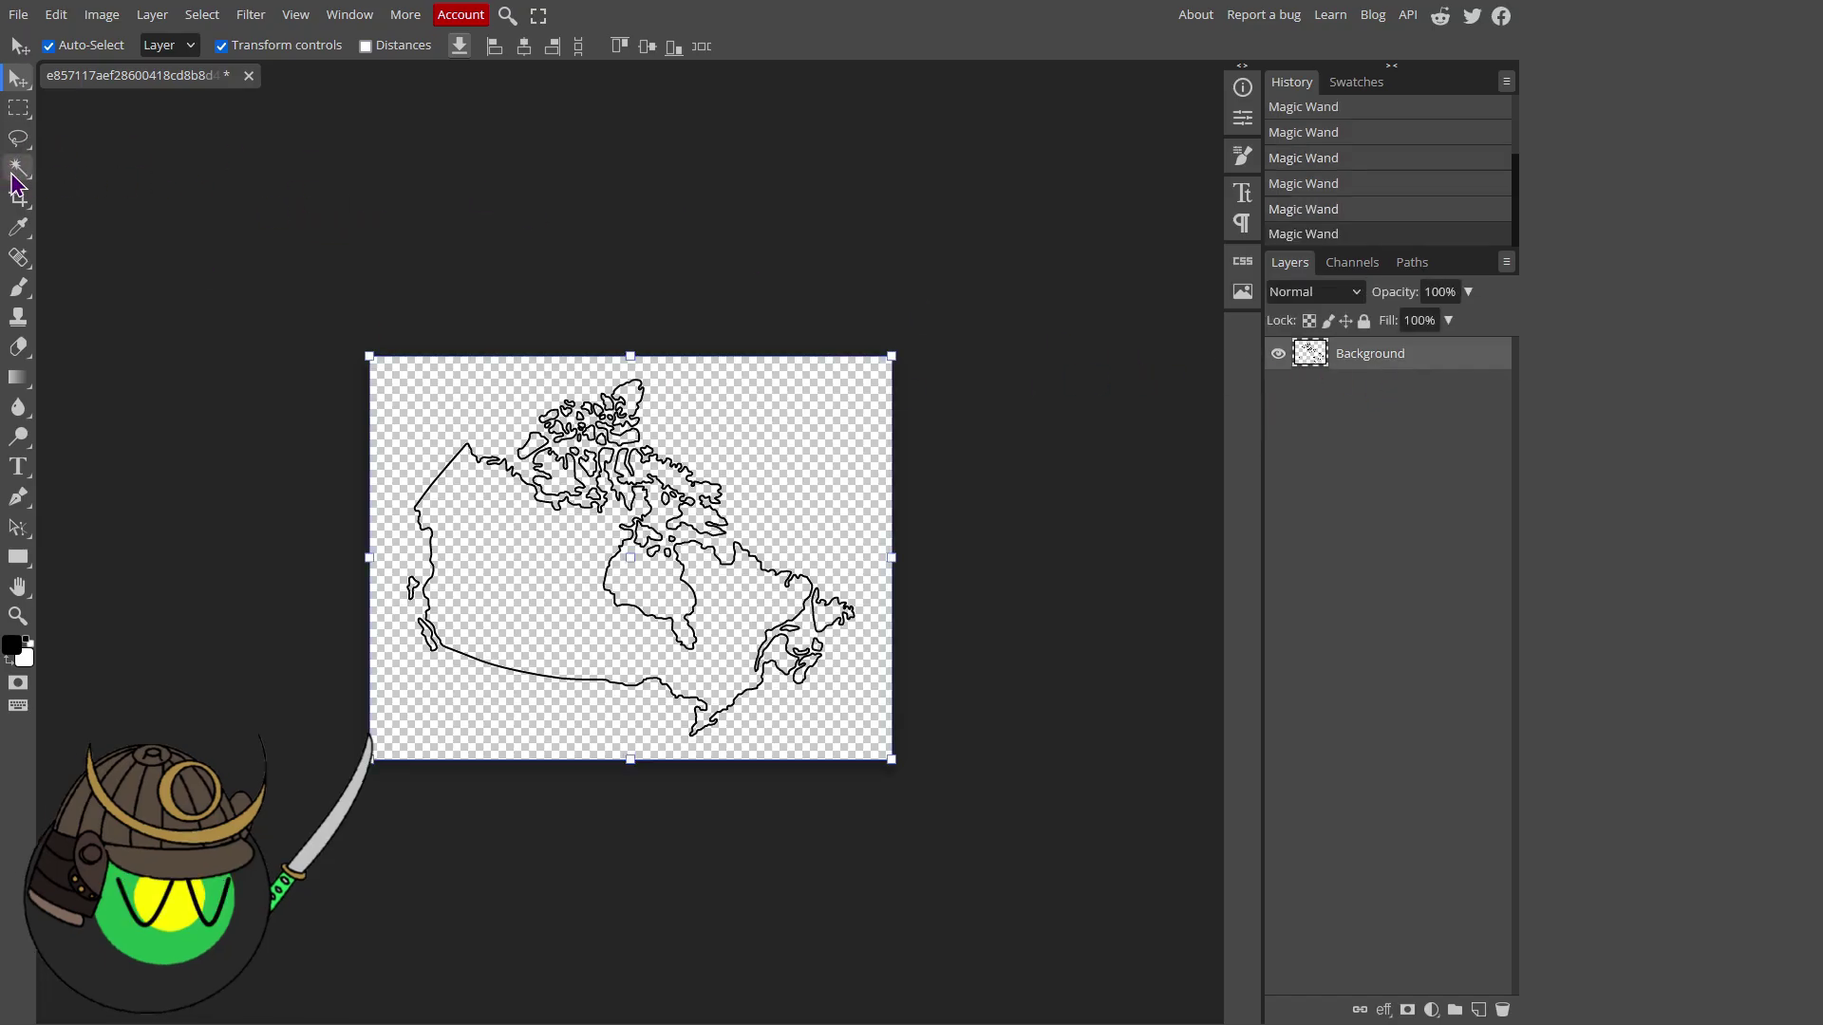
{"action": "left_click", "coordinate": [18, 169]}
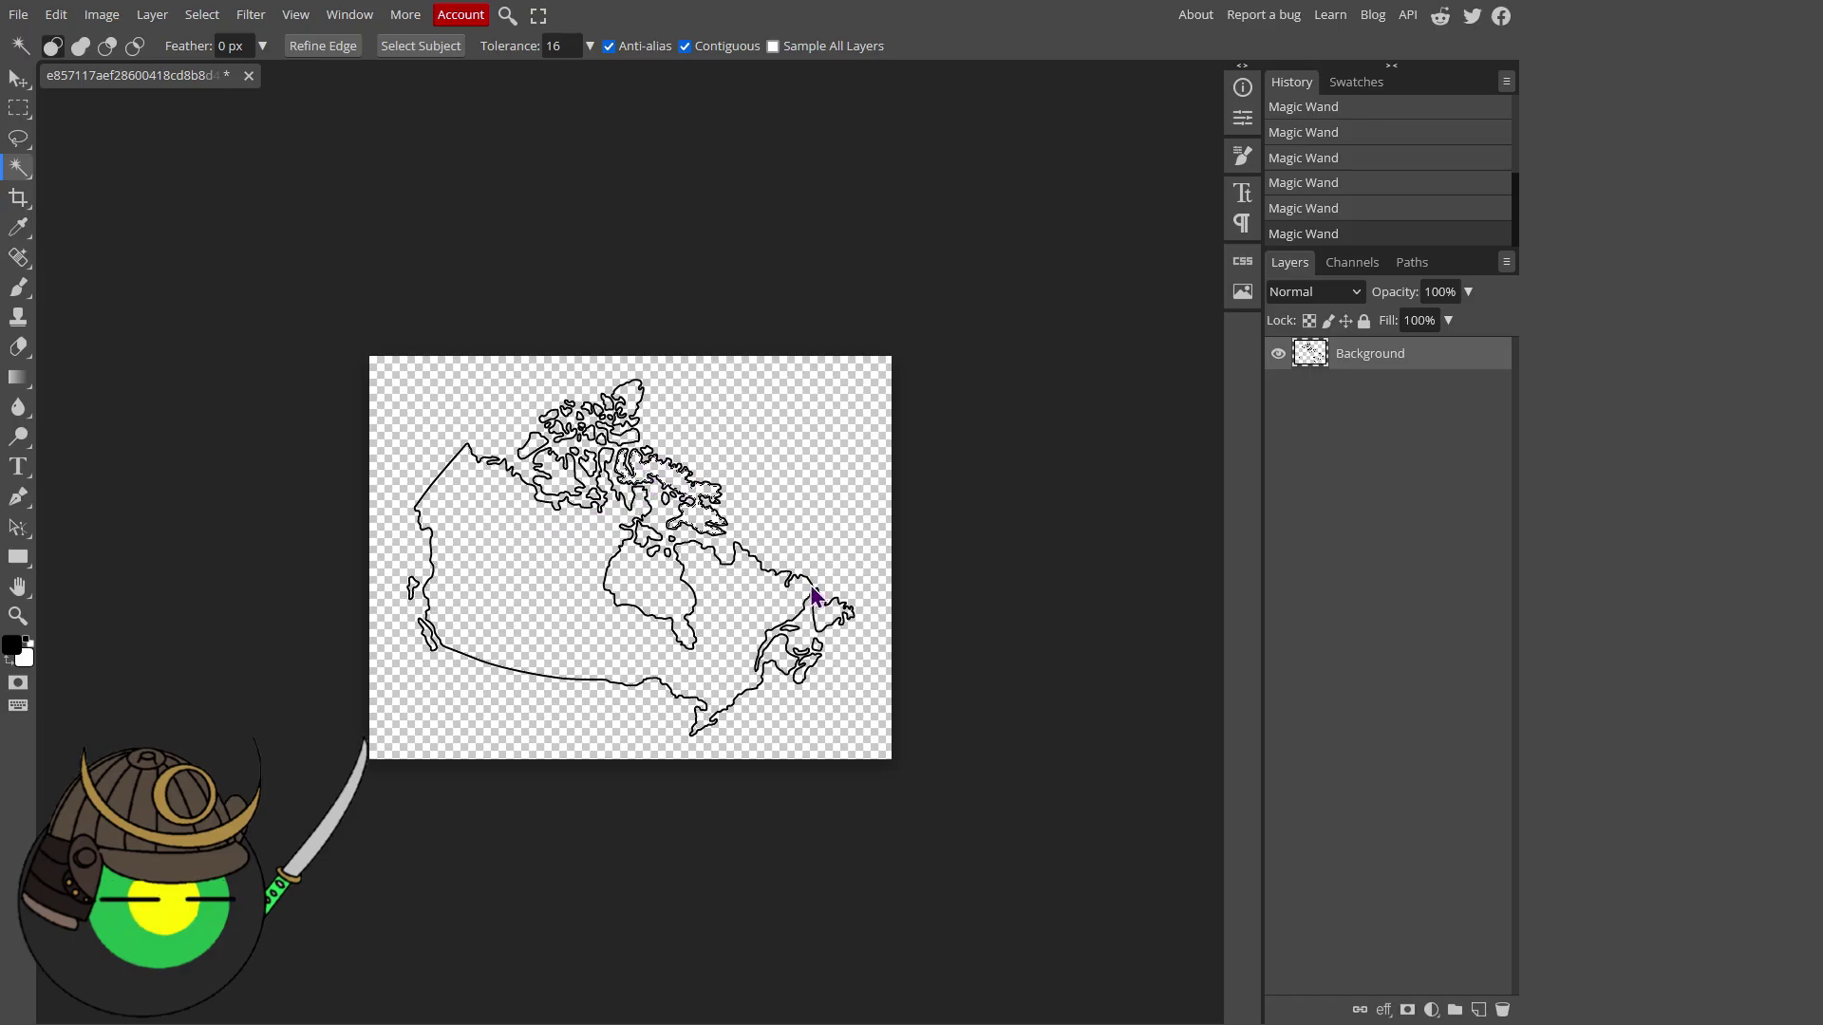
{"action": "left_click", "coordinate": [825, 622]}
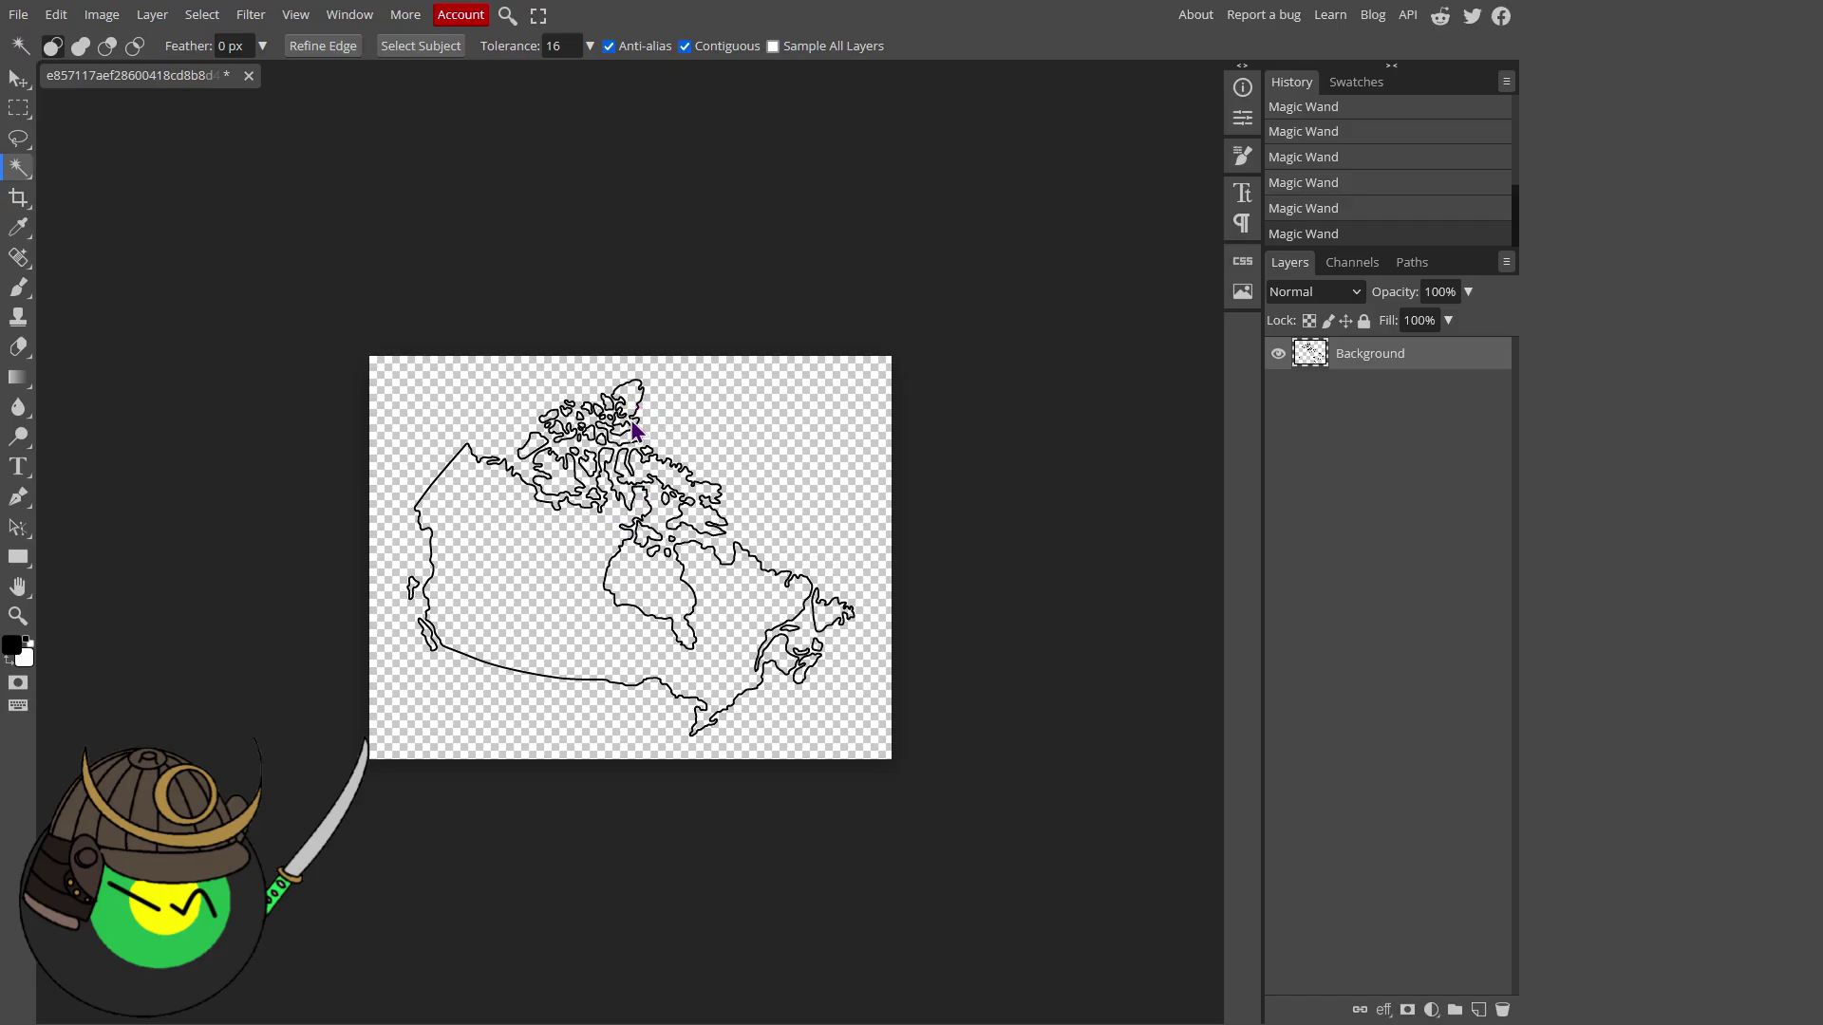
With the Move tool active, place the Canada flag image into the document via Open & Place
{"action": "key", "text": "v"}
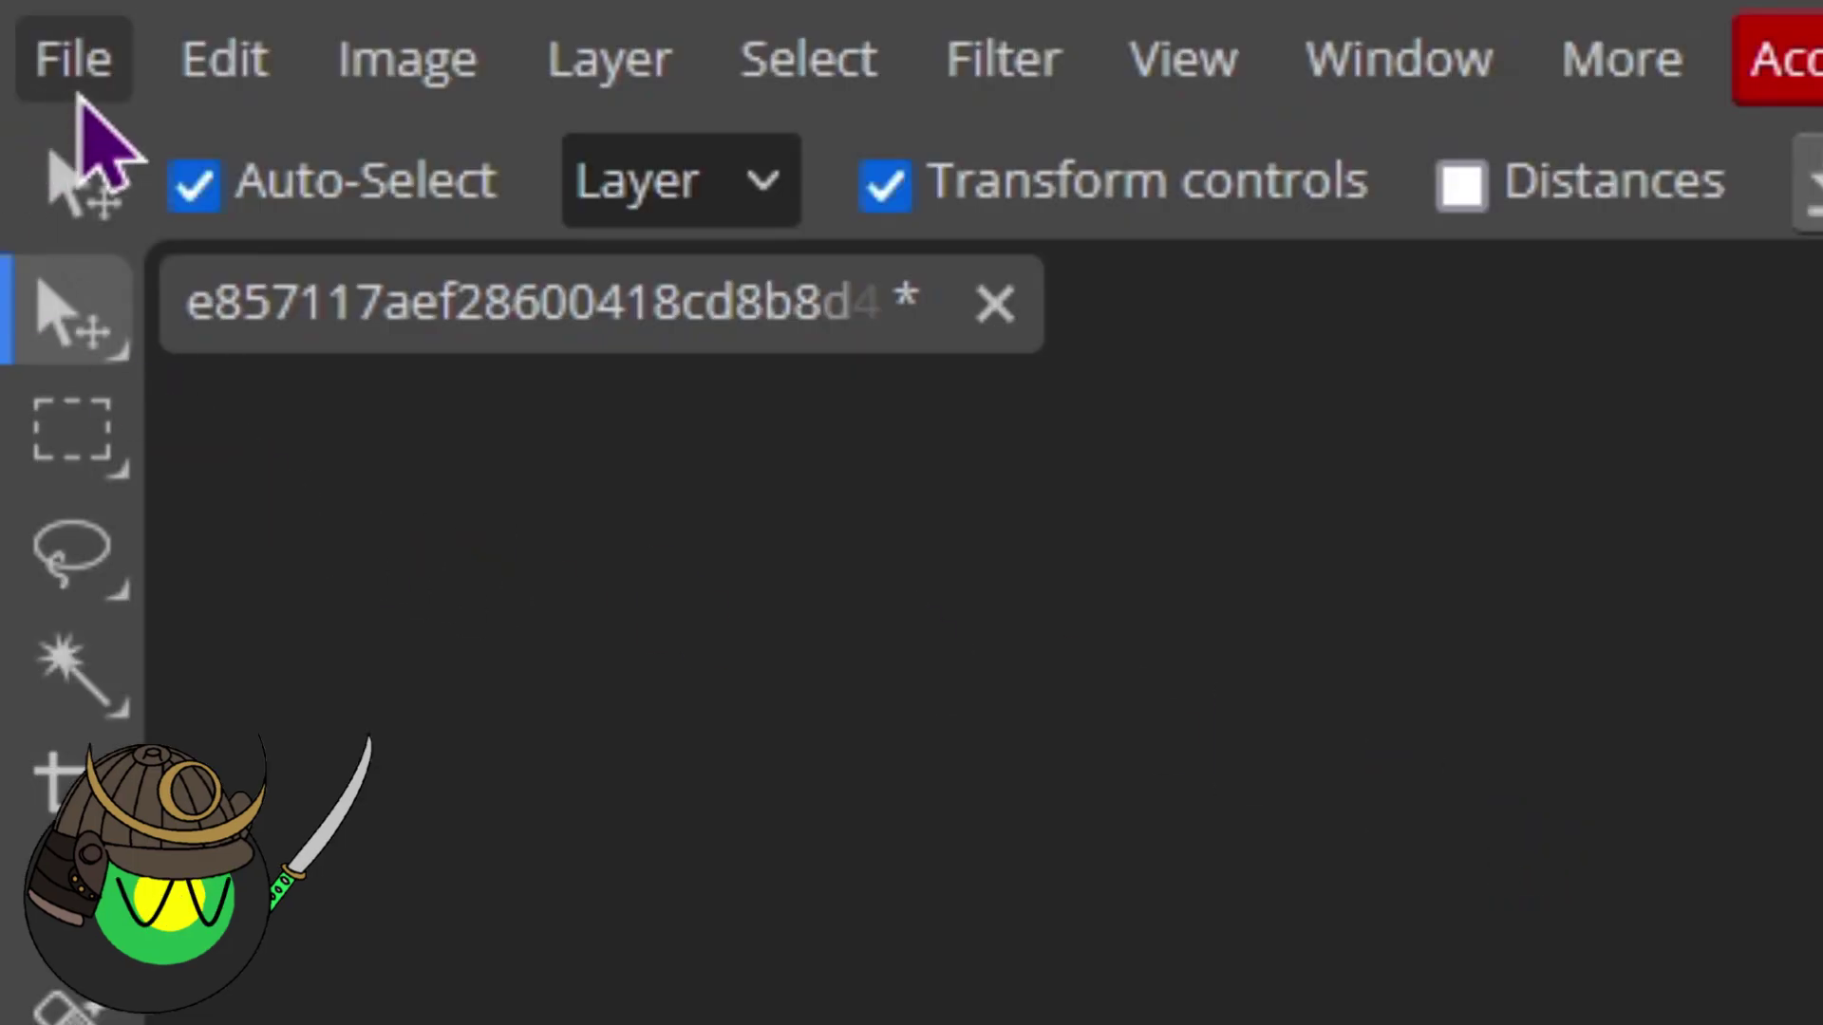
{"action": "left_click", "coordinate": [75, 60]}
{"action": "left_click", "coordinate": [223, 410]}
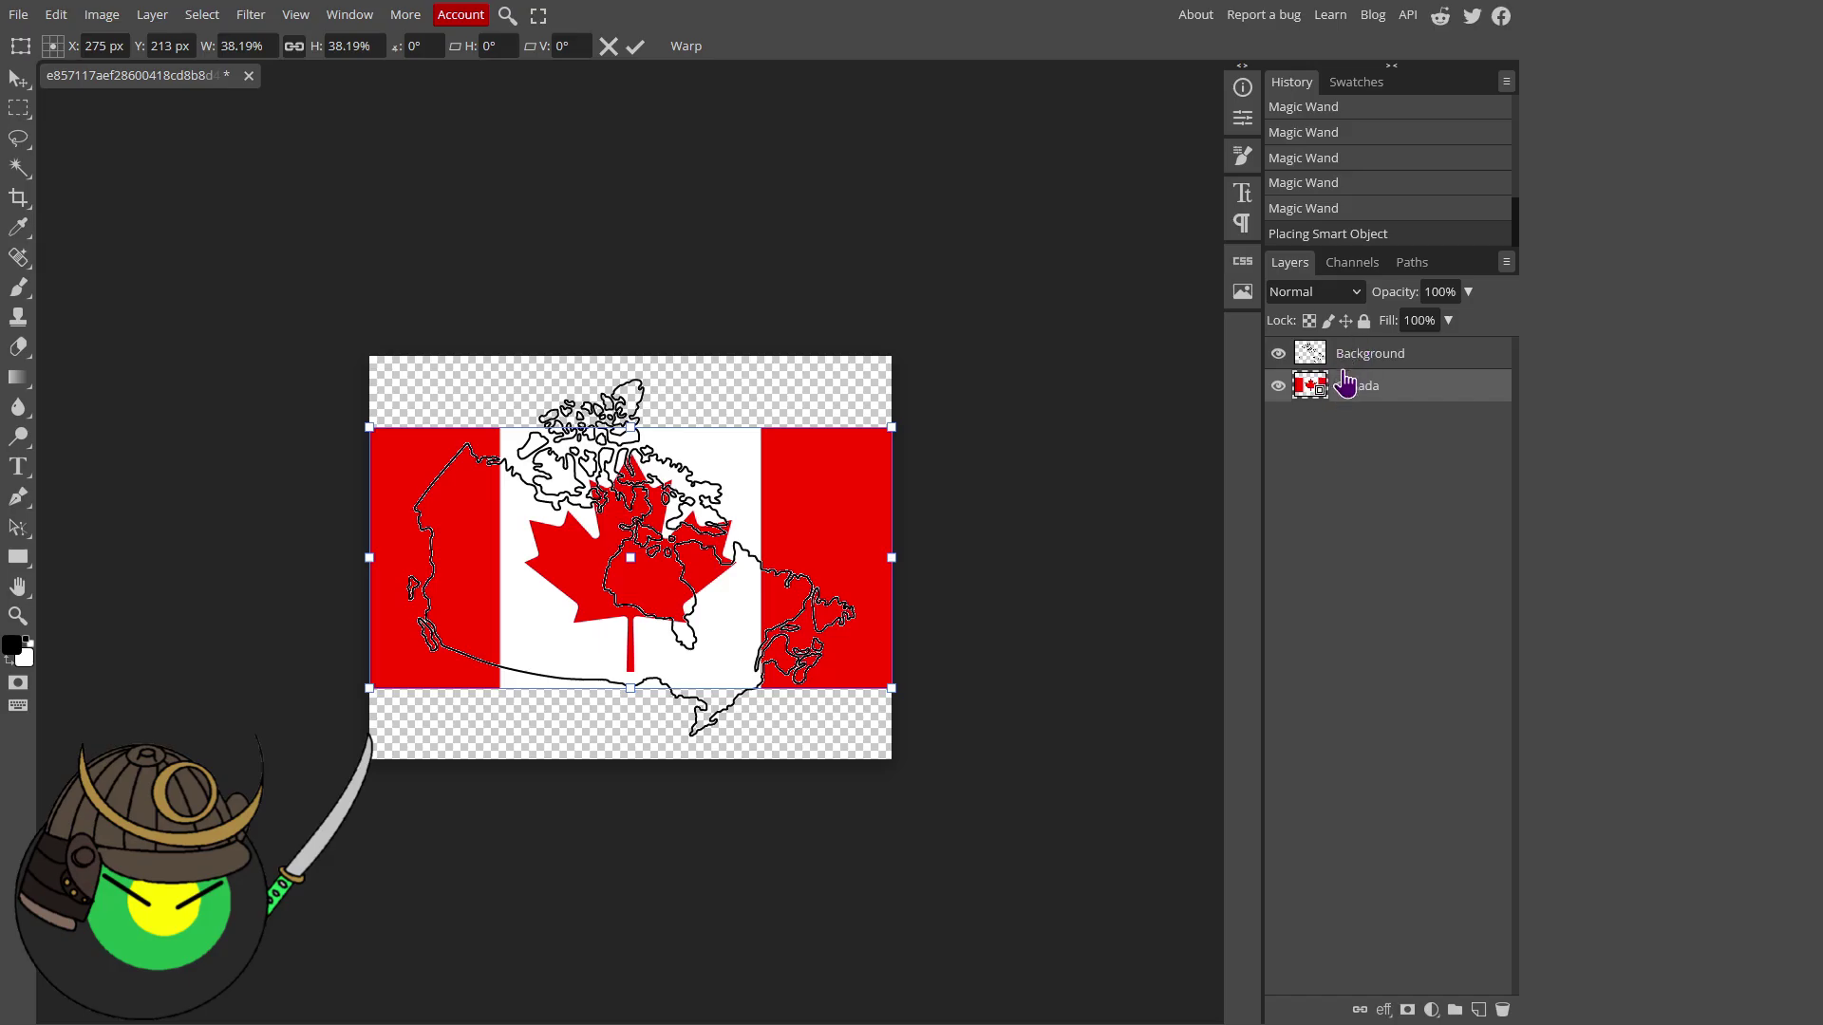
Move the Canada layer below Background and nudge the flag down and to the left
{"action": "left_click_drag", "start_coordinate": [1344, 388], "coordinate": [1354, 358]}
{"action": "left_click_drag", "start_coordinate": [875, 346], "coordinate": [787, 569]}
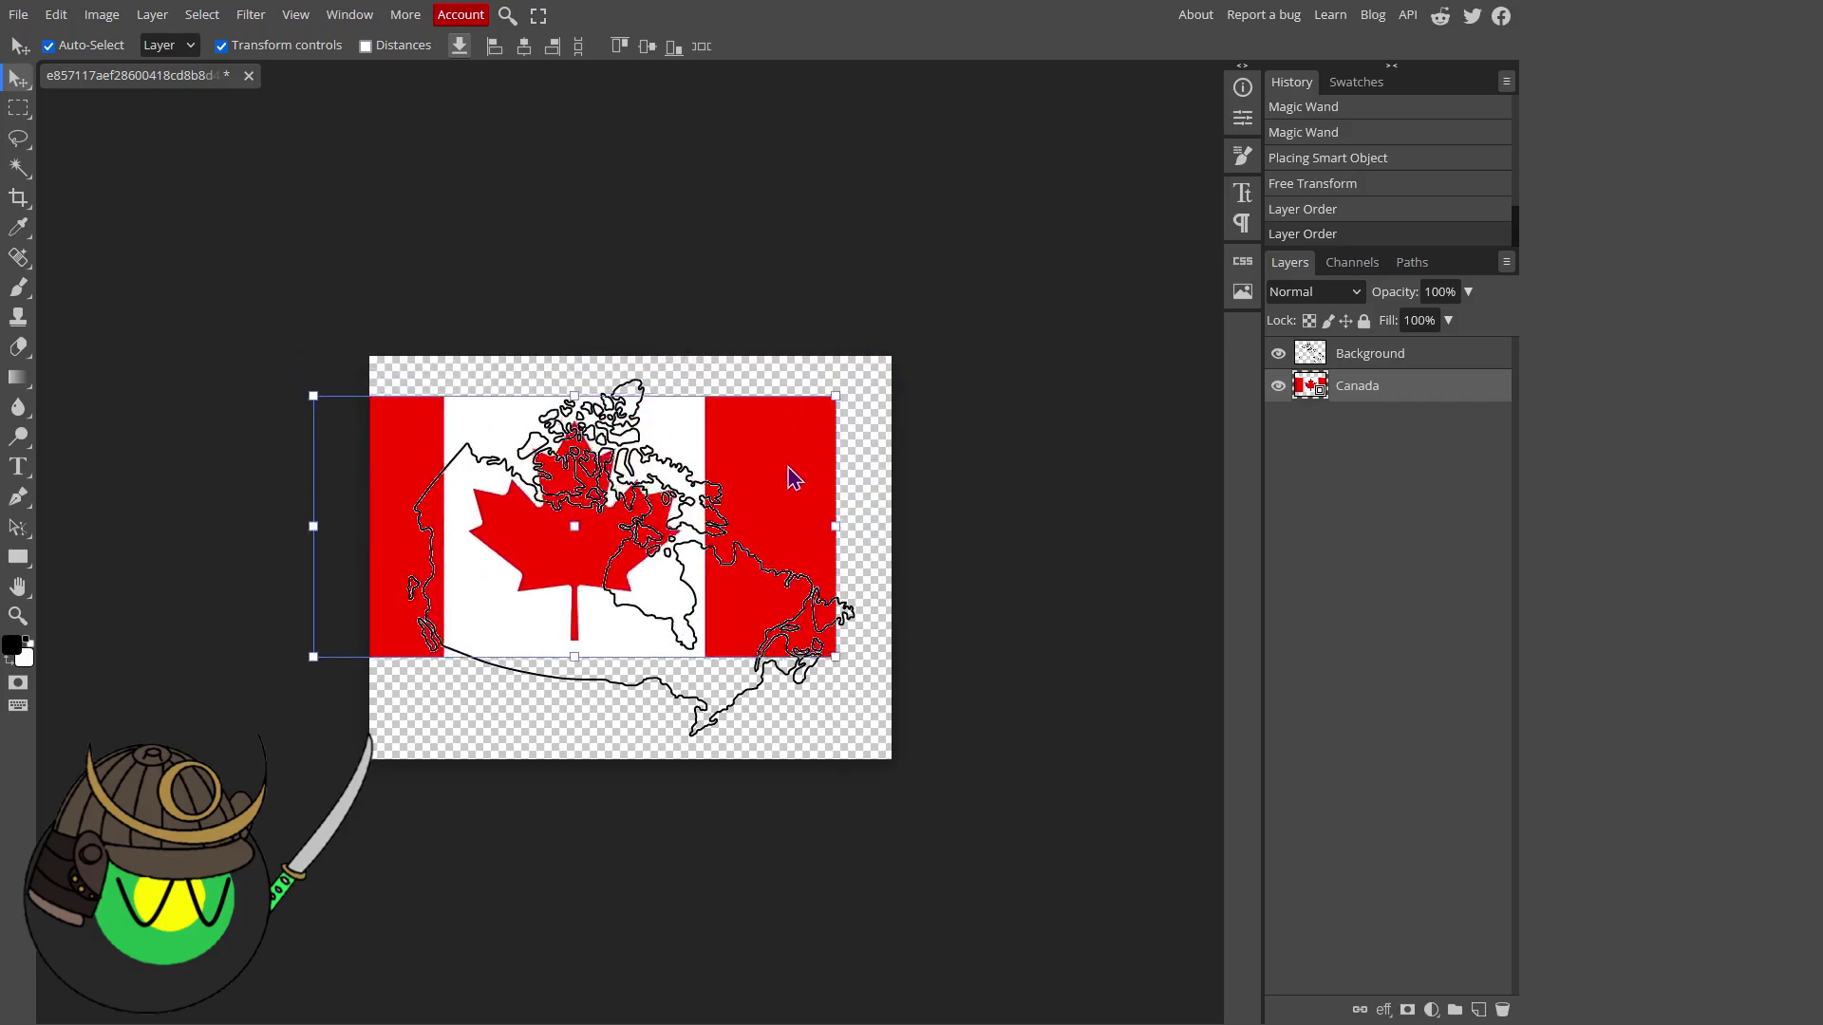
{"action": "left_click_drag", "start_coordinate": [794, 479], "coordinate": [762, 530]}
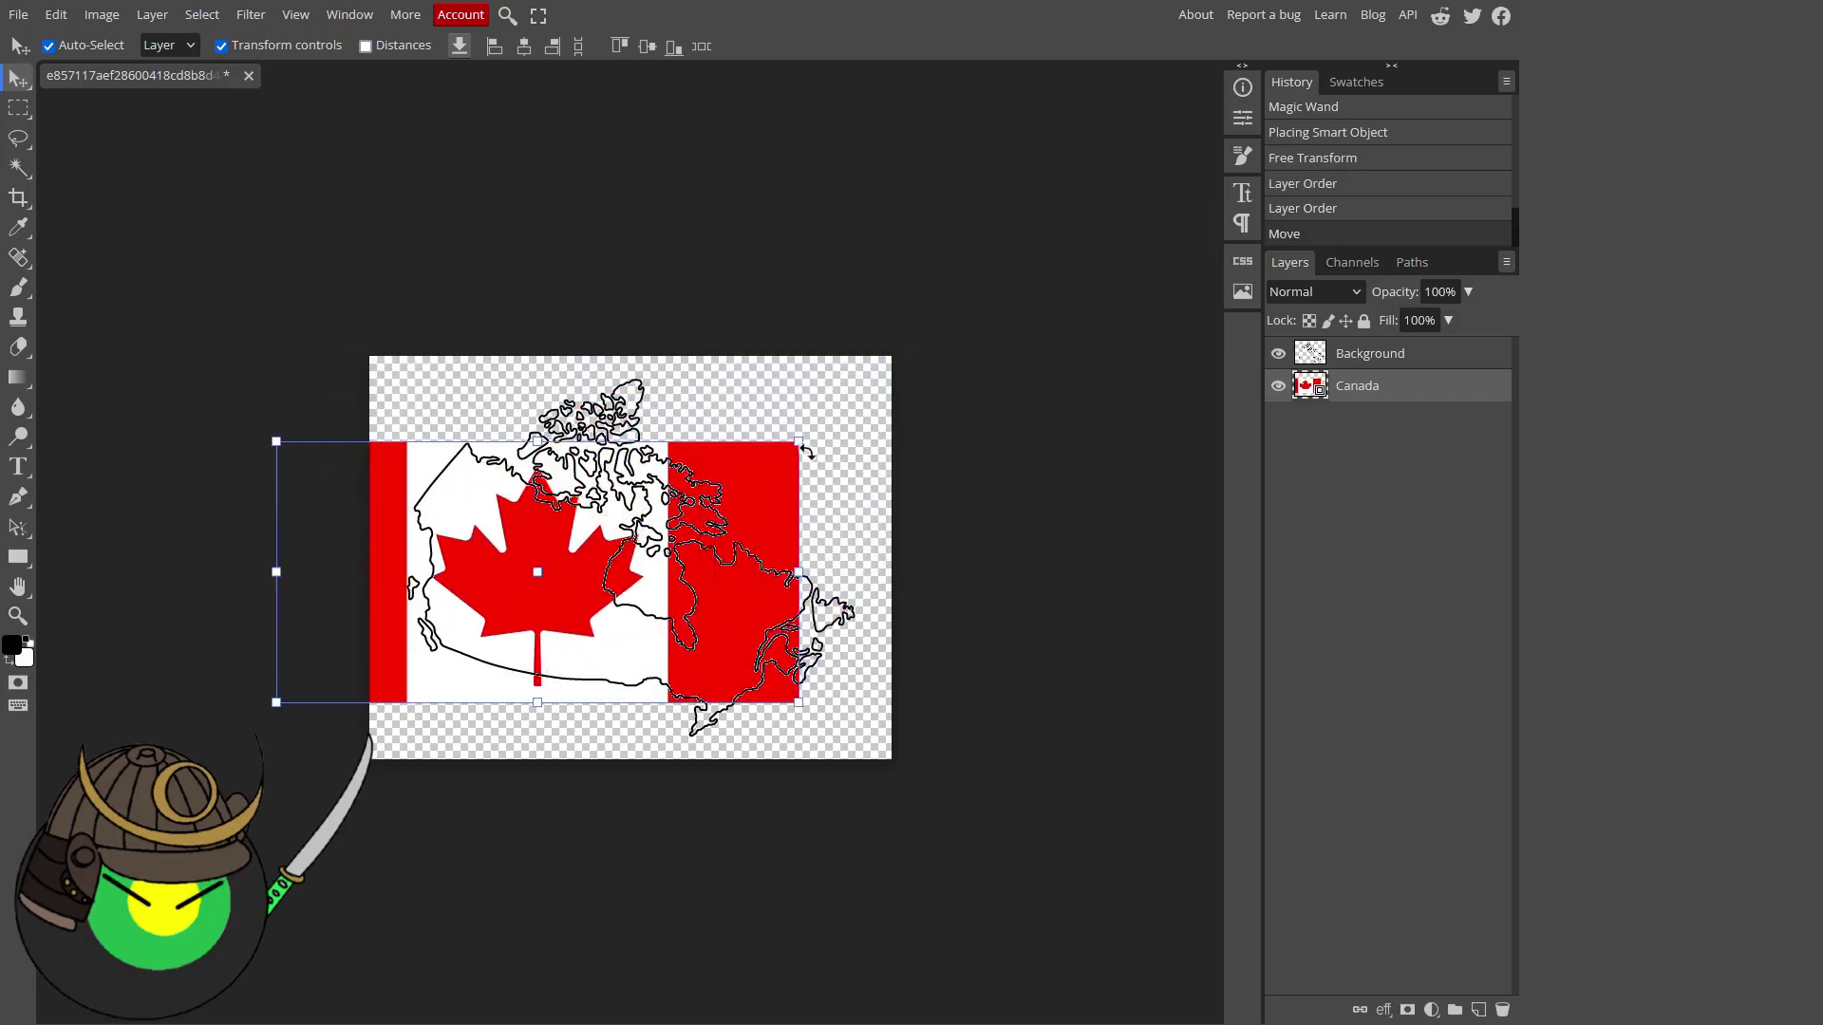
Resize and reposition the flag until it fills the map, commit it, and reselect Background
{"action": "left_click_drag", "start_coordinate": [806, 439], "coordinate": [651, 517]}
{"action": "left_click_drag", "start_coordinate": [529, 594], "coordinate": [601, 568]}
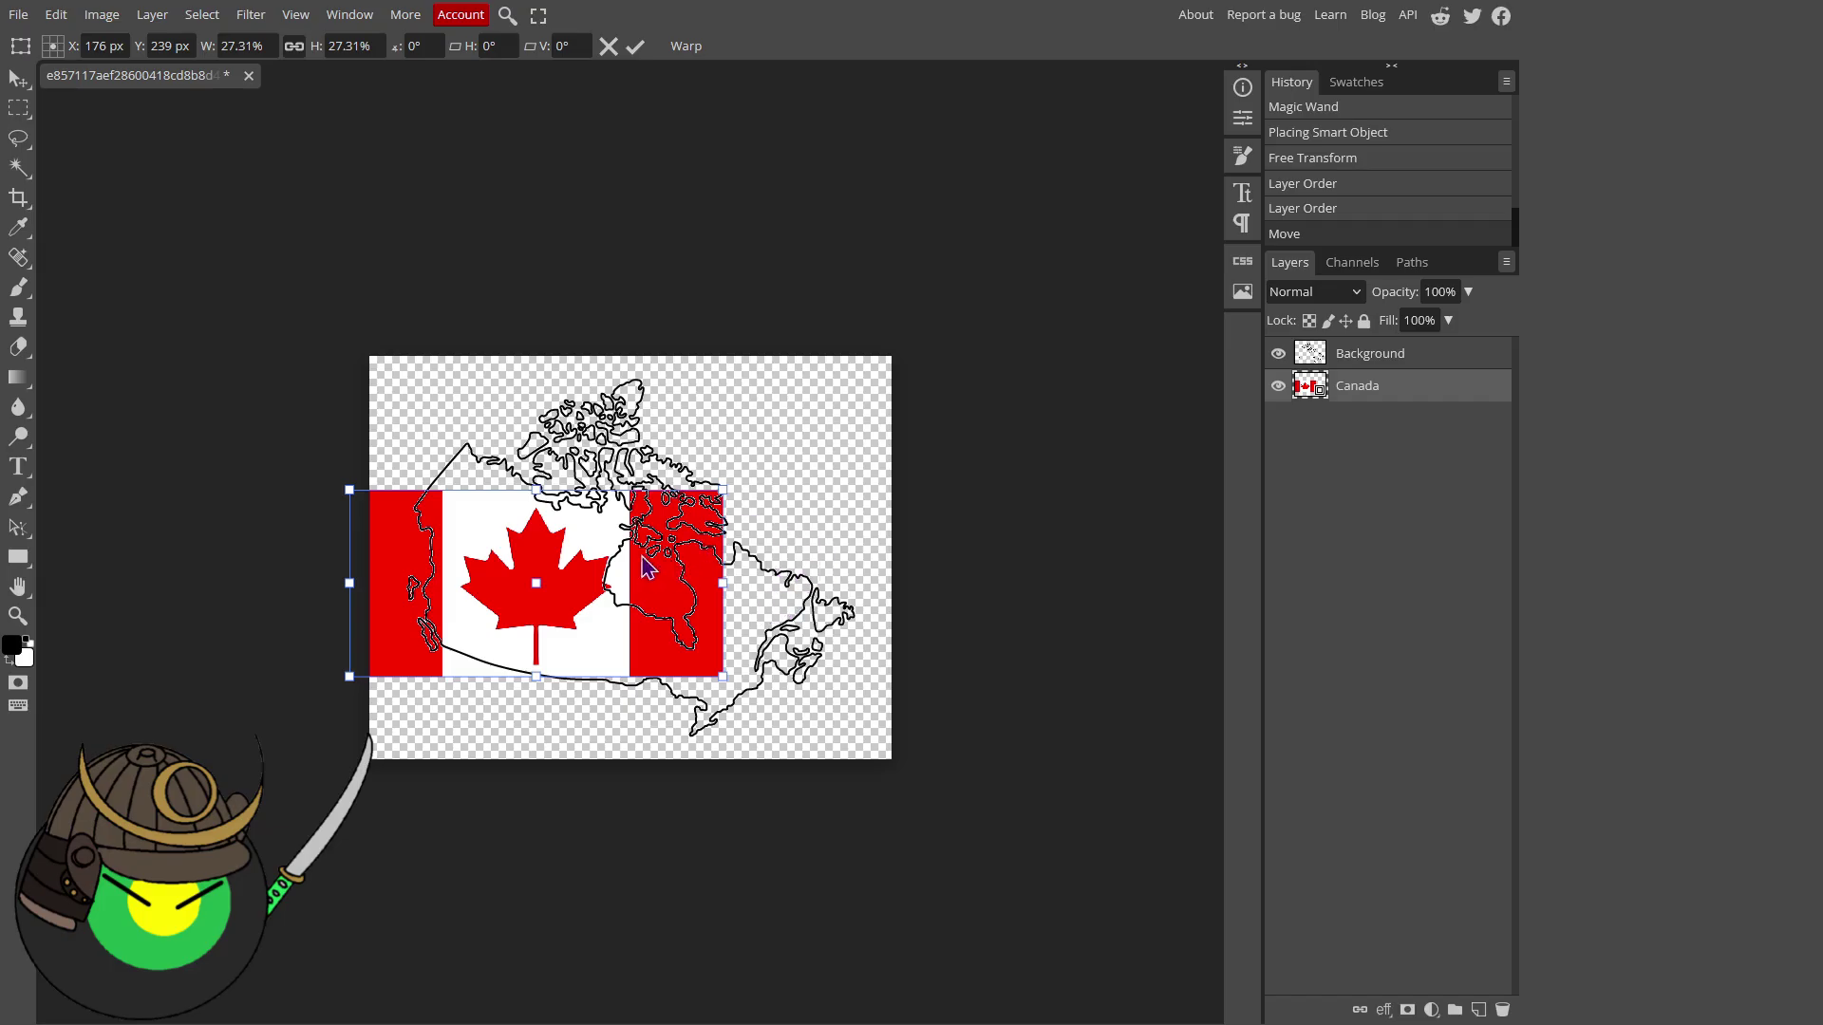
{"action": "left_click_drag", "start_coordinate": [629, 553], "coordinate": [659, 575]}
{"action": "left_click_drag", "start_coordinate": [751, 514], "coordinate": [1024, 355]}
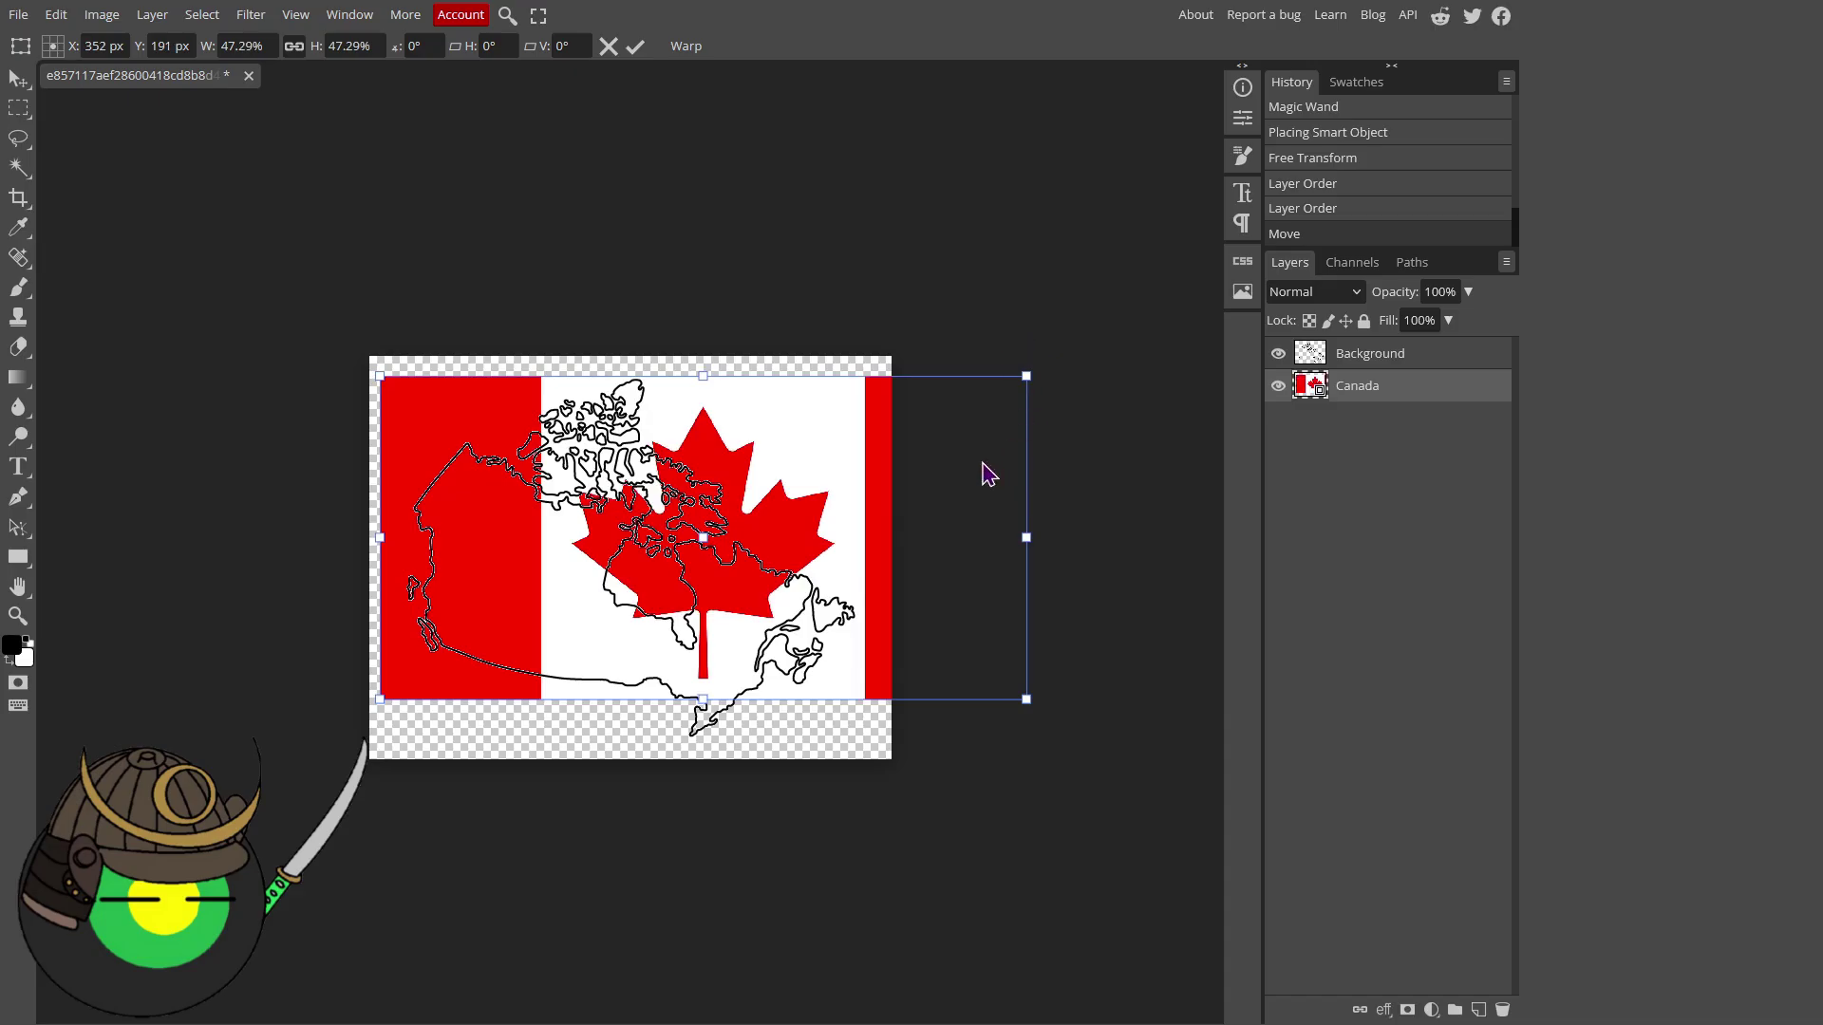
{"action": "left_click_drag", "start_coordinate": [984, 472], "coordinate": [918, 506]}
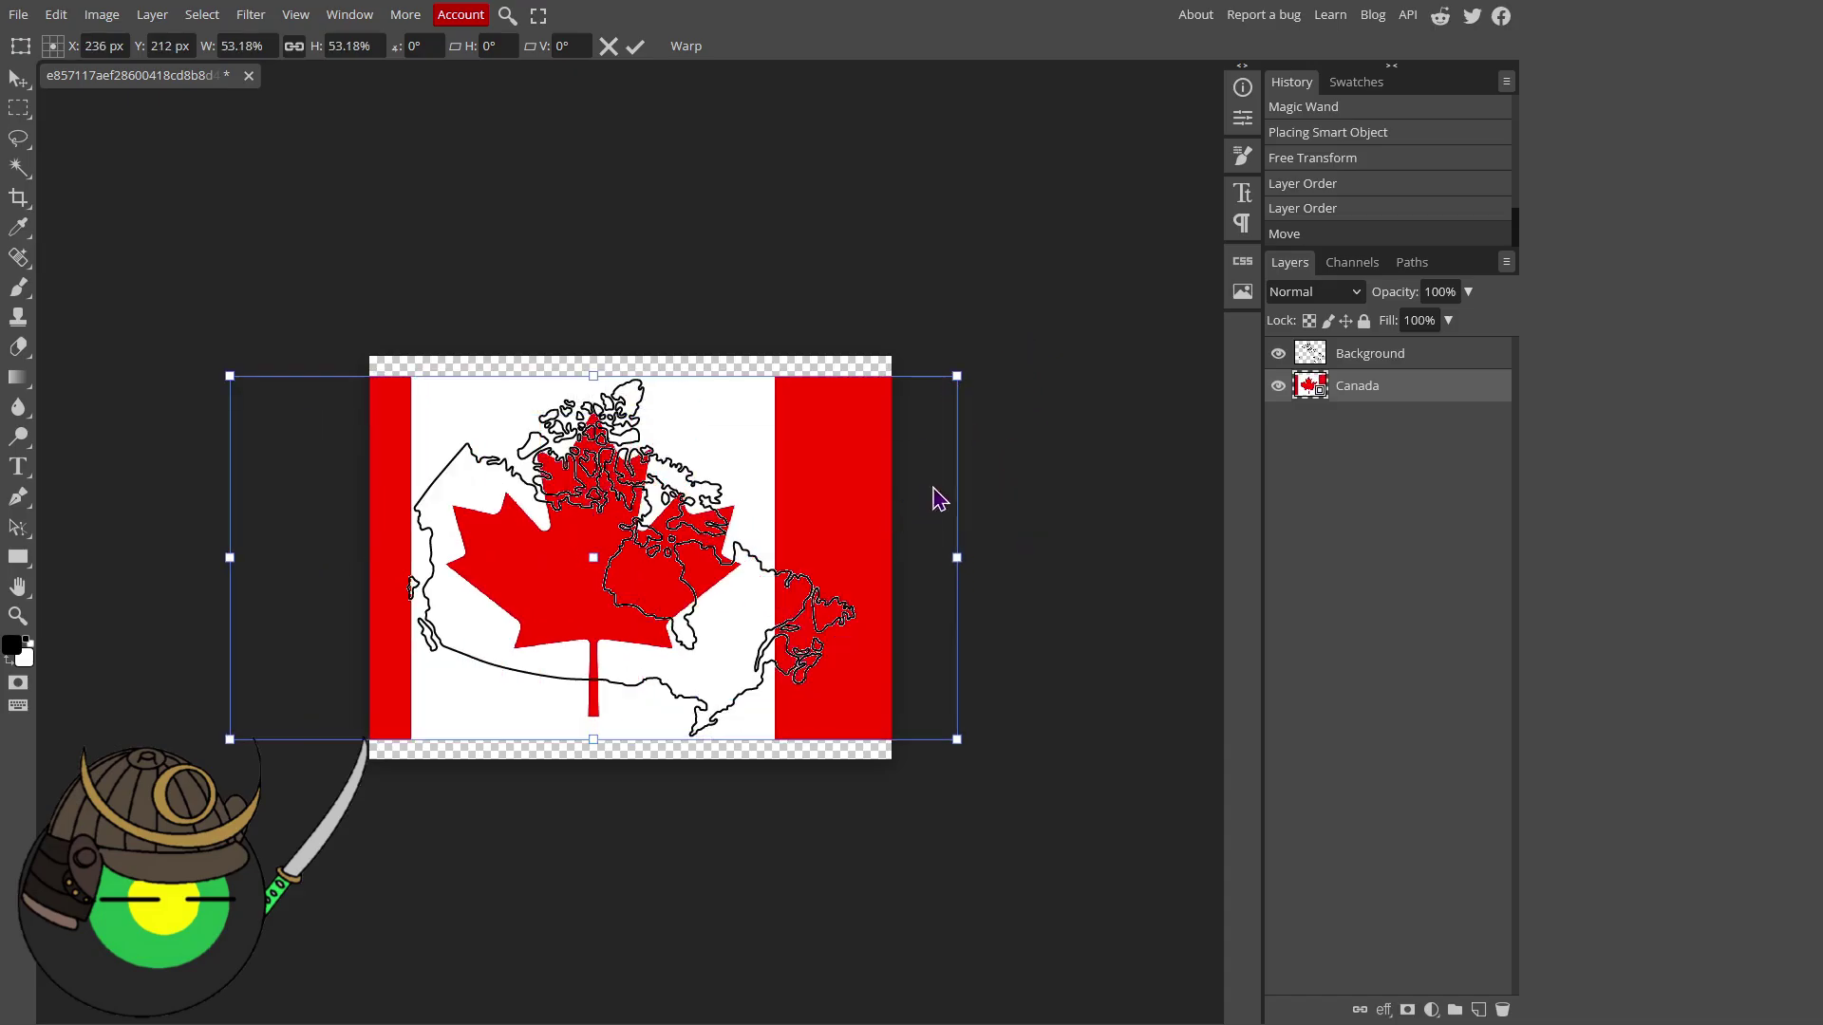
{"action": "left_click", "coordinate": [1350, 357]}
{"action": "left_click", "coordinate": [20, 168]}
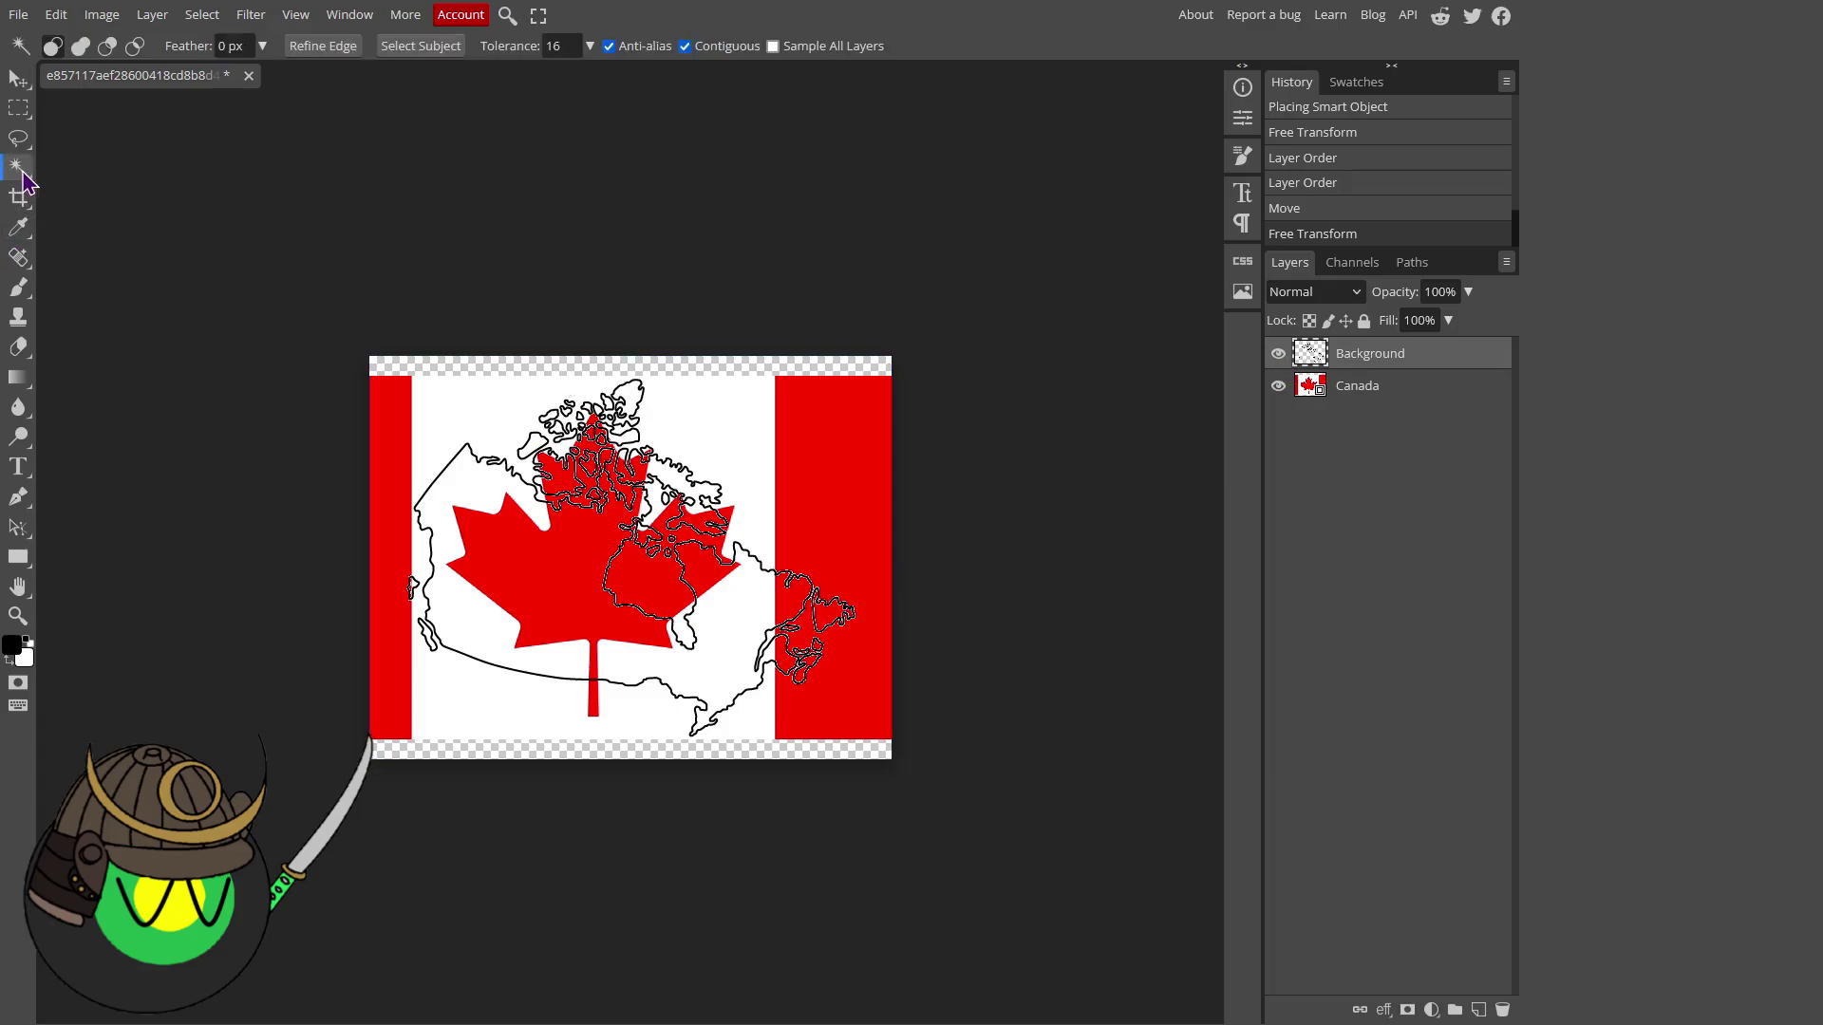
Select the area outside the outline, rasterize the Canada layer, and delete the flag there
{"action": "left_click", "coordinate": [745, 539]}
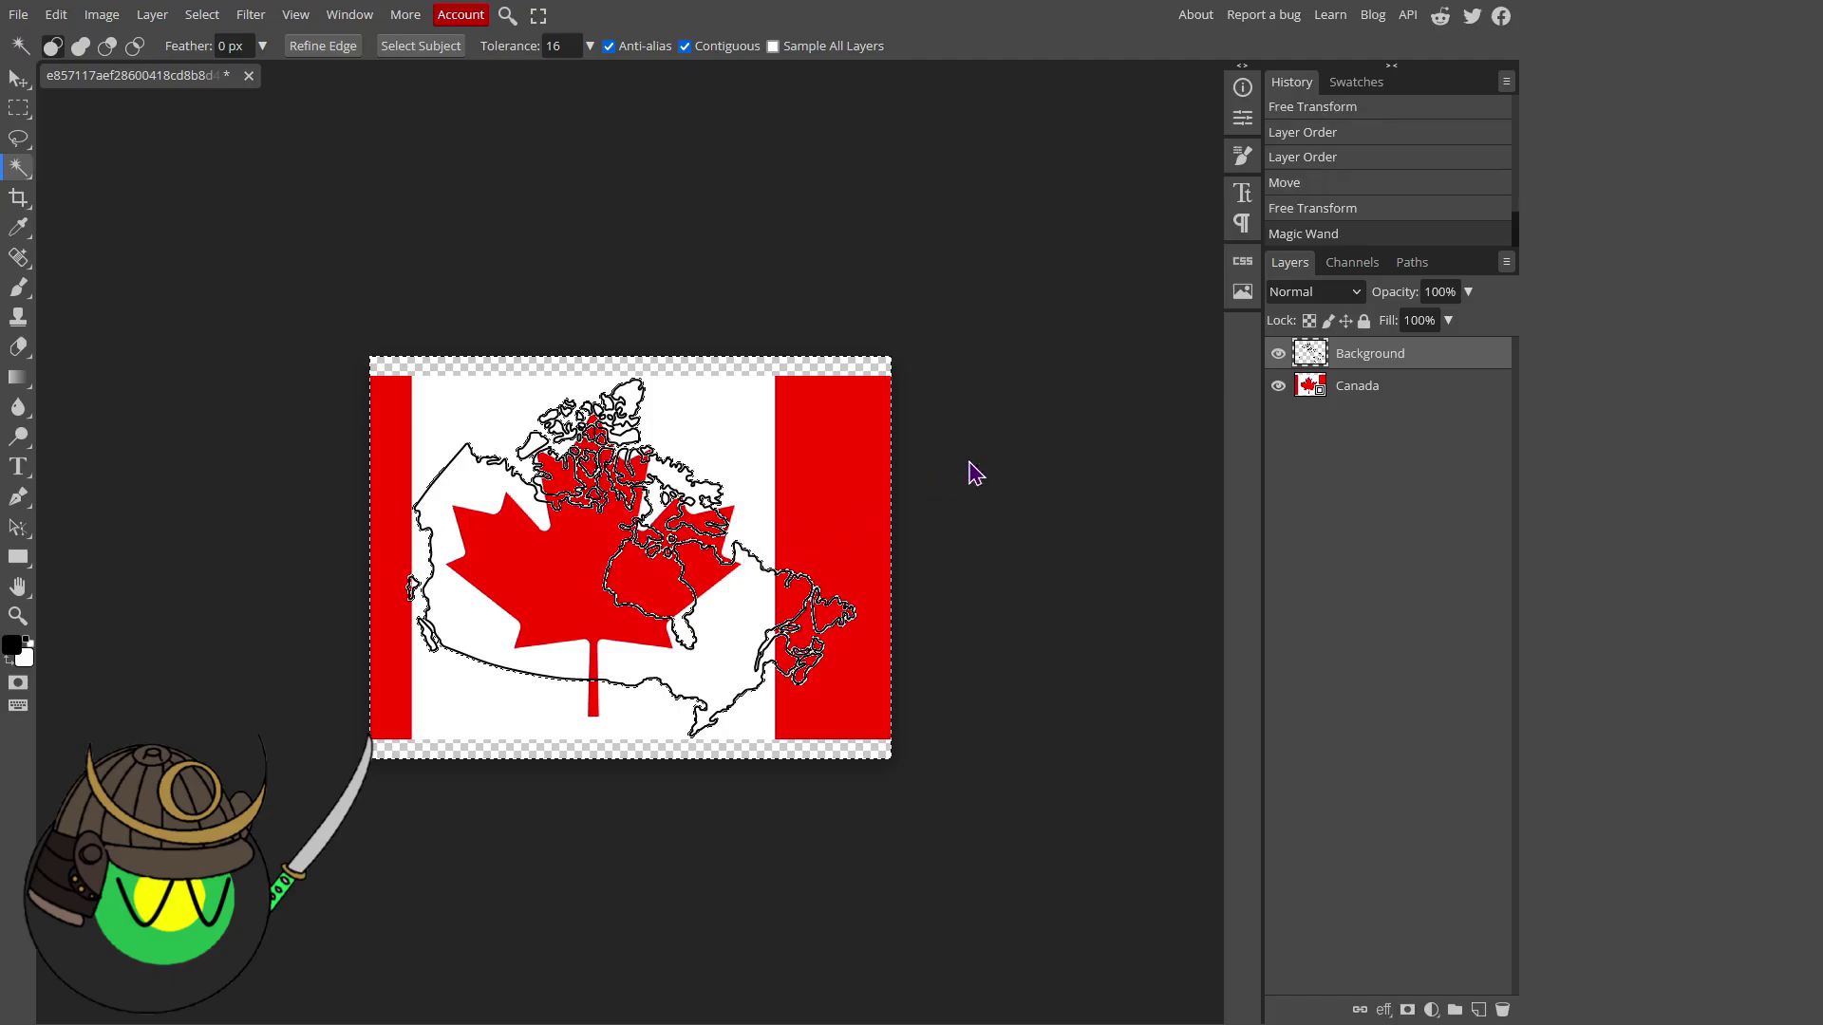
{"action": "left_click", "coordinate": [1345, 397]}
{"action": "right_click", "coordinate": [1344, 397]}
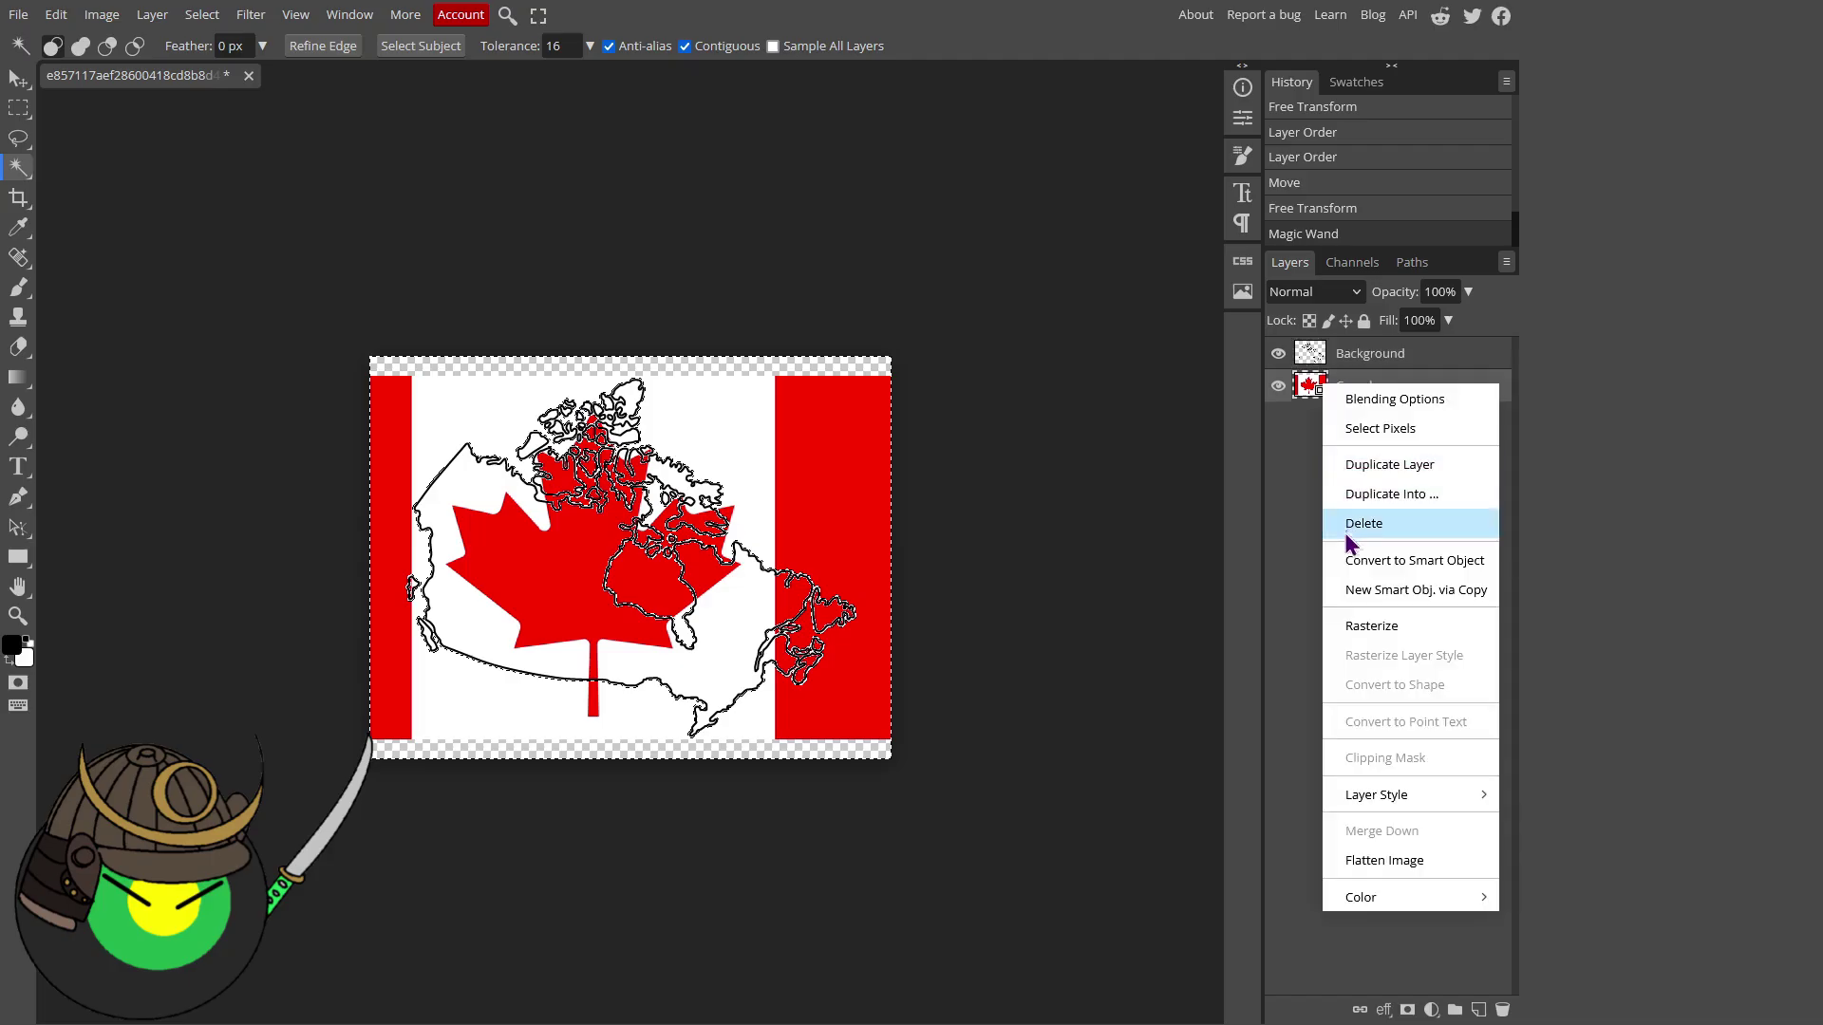
{"action": "left_click", "coordinate": [1354, 629]}
{"action": "key", "text": "Delete"}
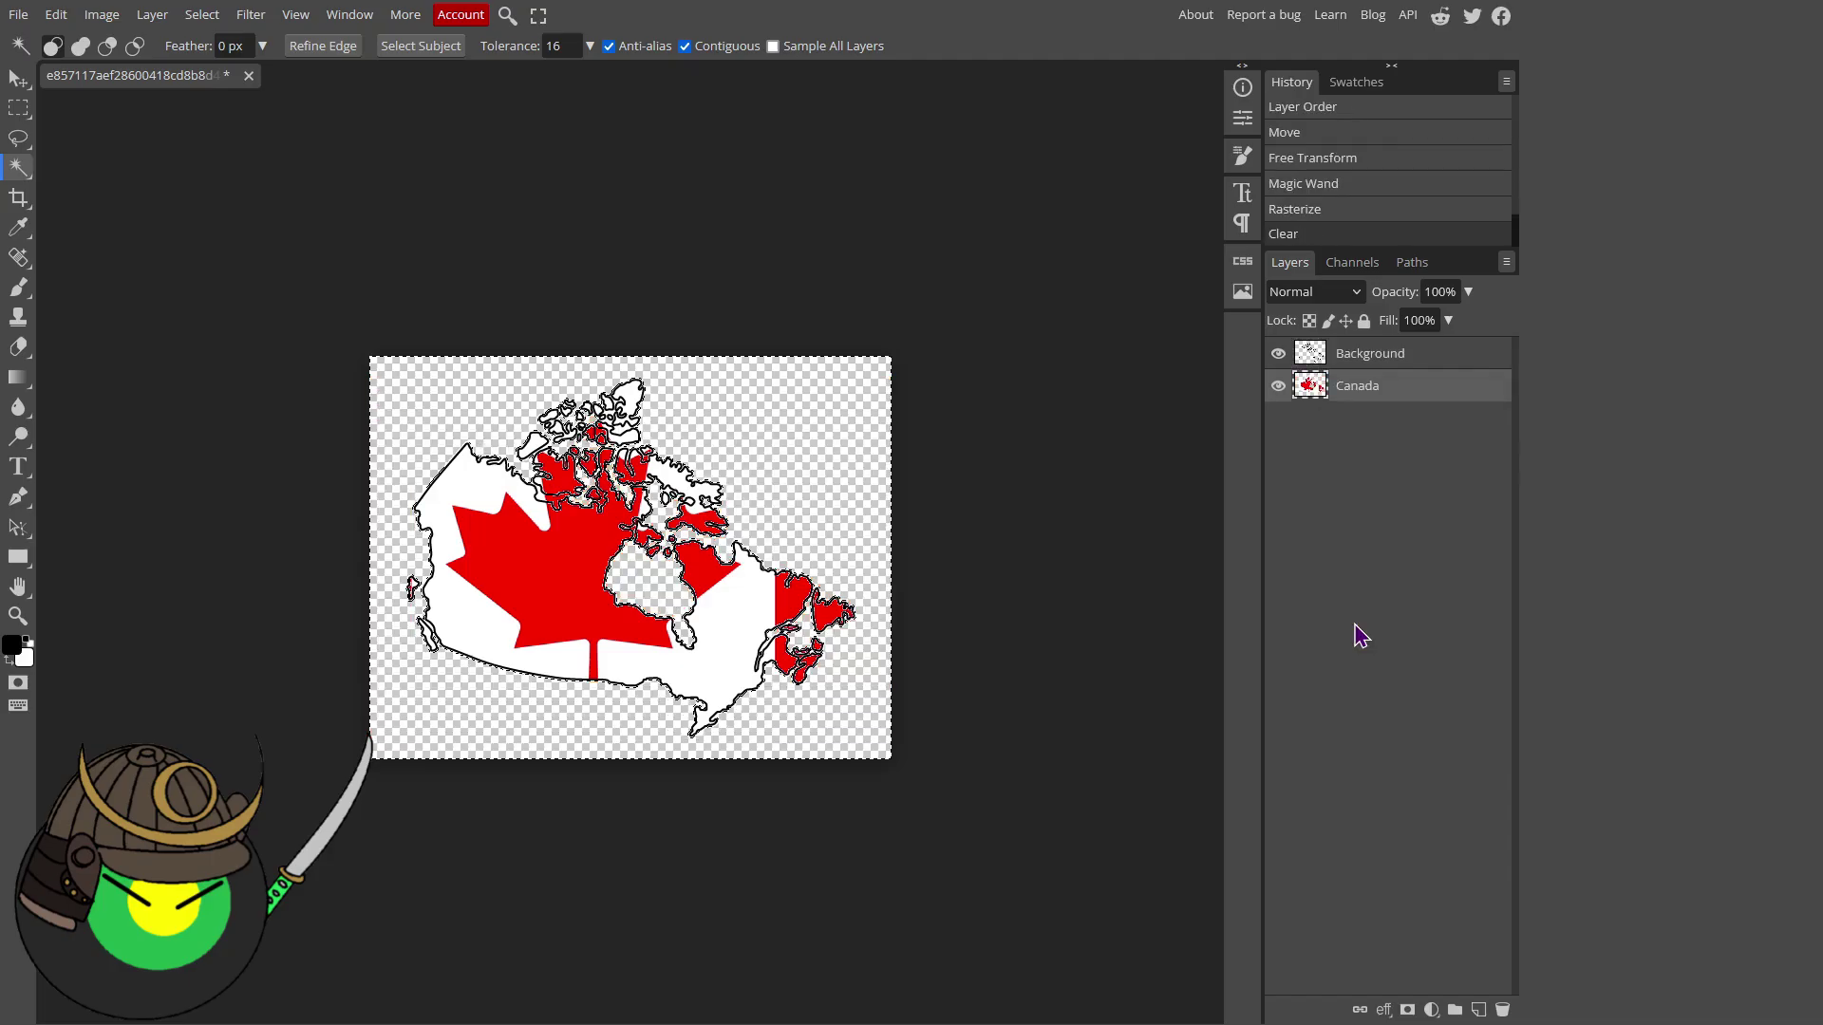
Deselect the flag-filled map, then press 3 and undo that keystroke
{"action": "left_click", "coordinate": [1193, 542]}
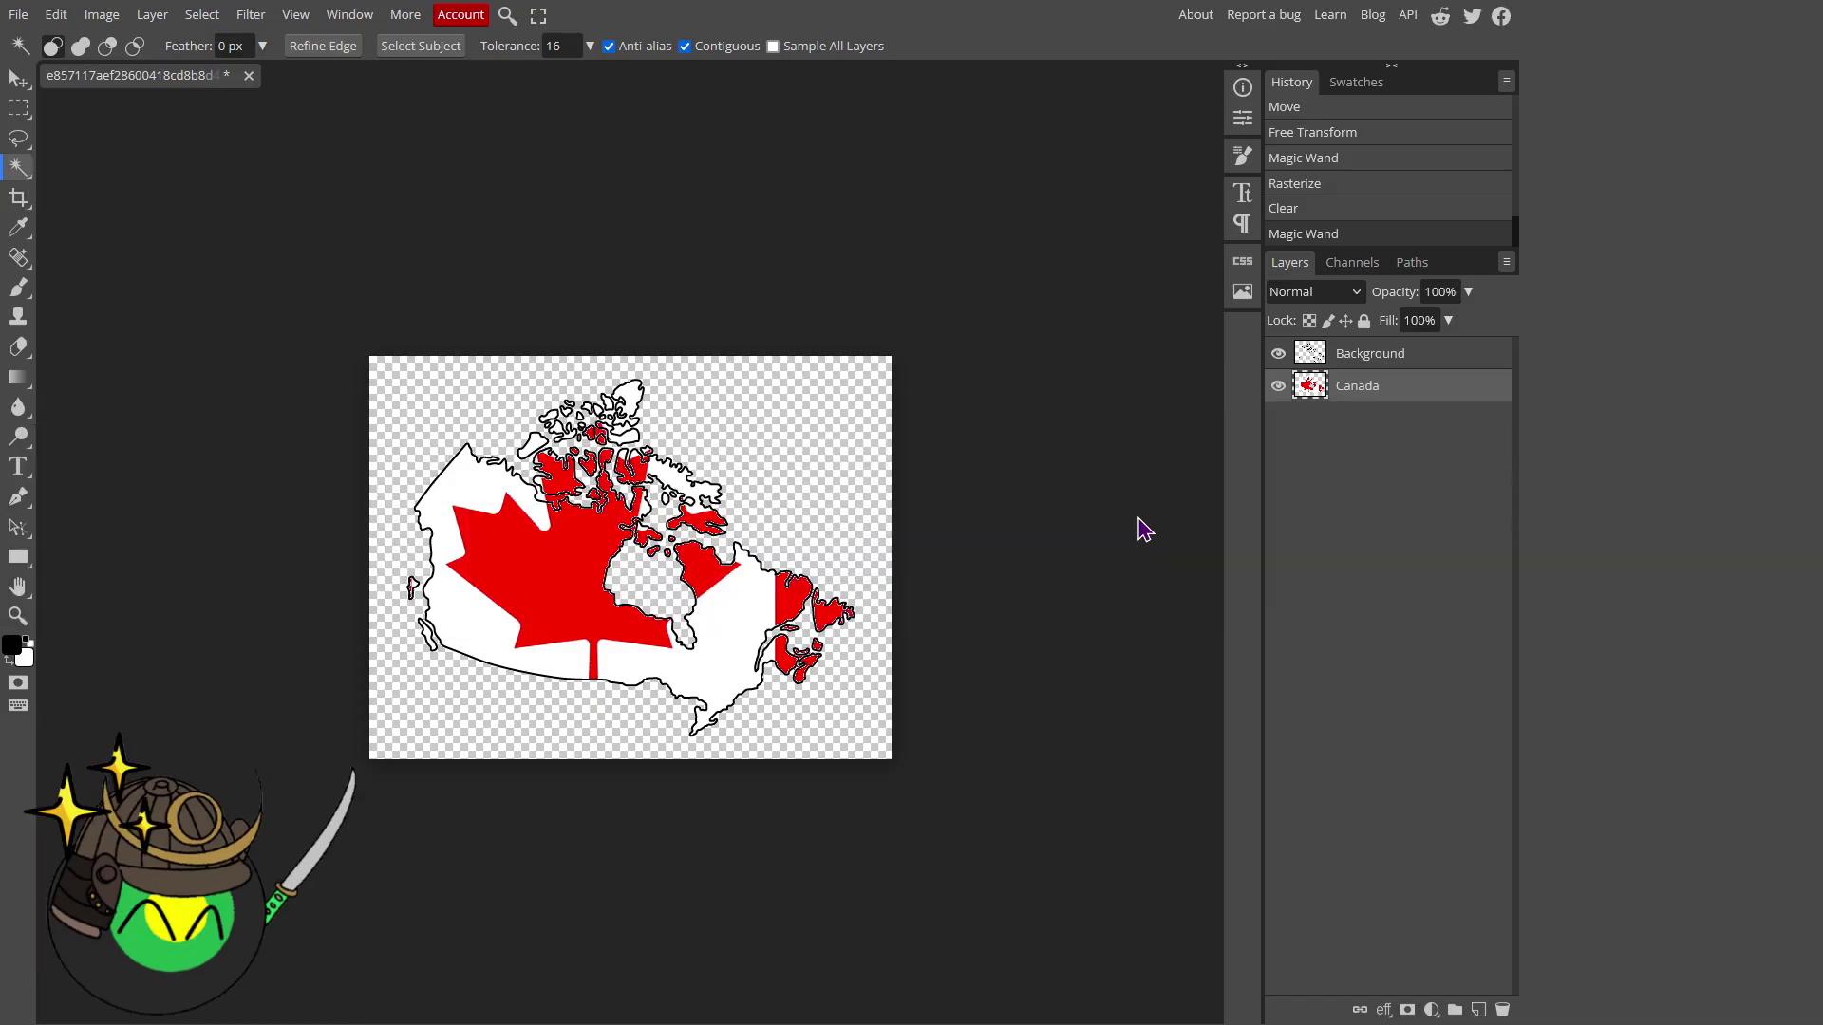
{"action": "key", "text": "3"}
{"action": "key", "text": "ctrl+z"}
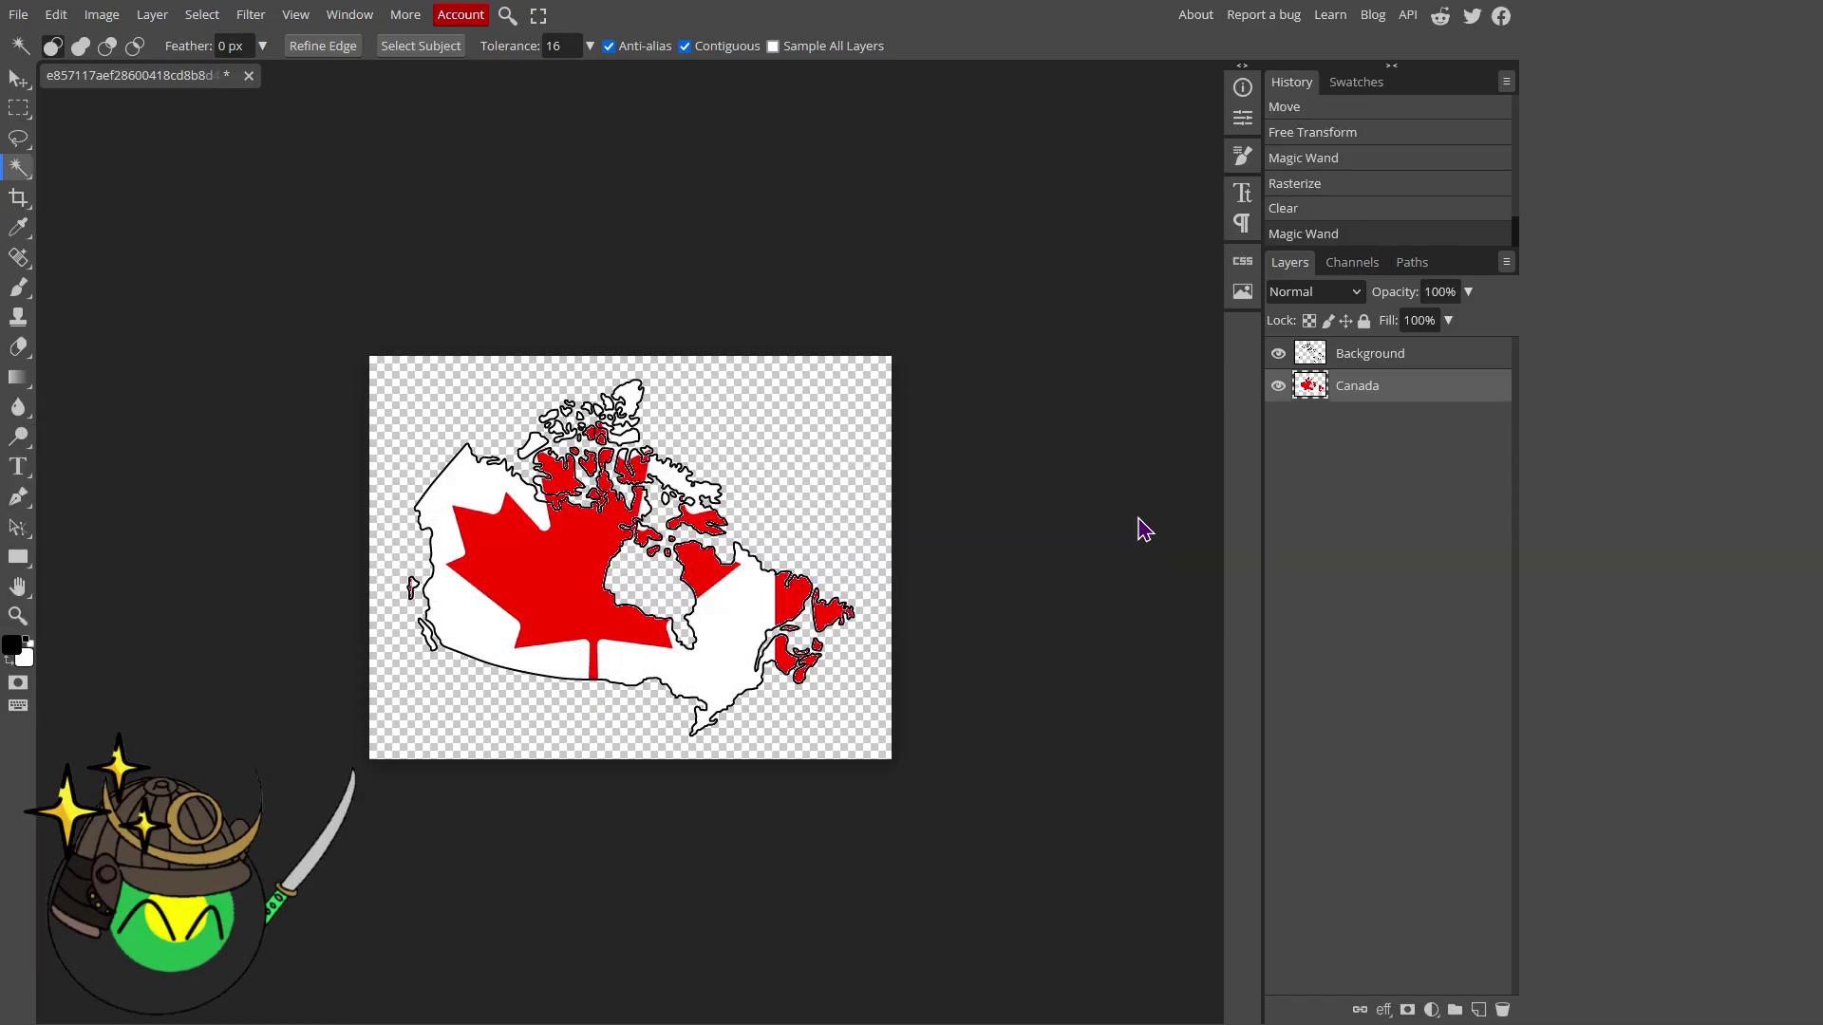